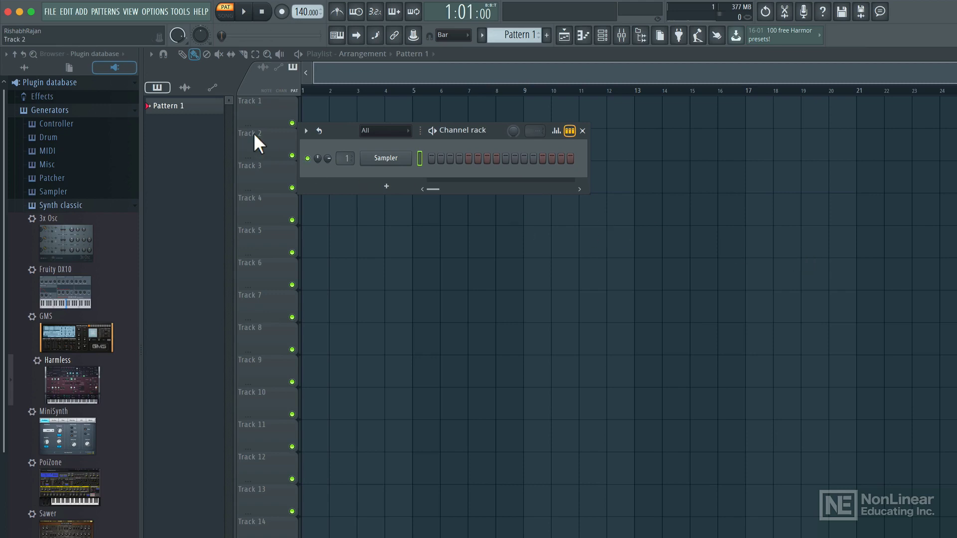
Step: Open the Options menu from the menu bar
click(156, 11)
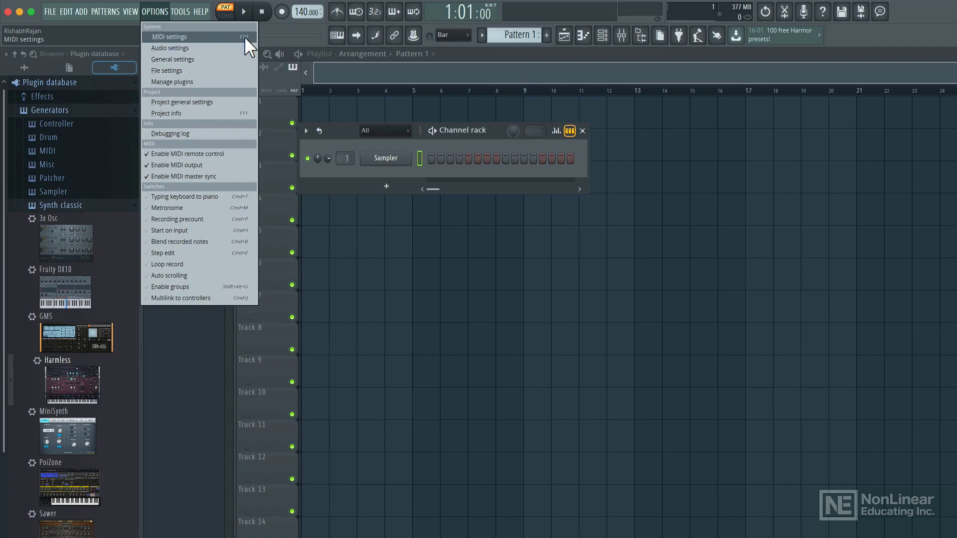
Step: Enable KOMPLETE KONTROL S61 MK2 Port 1 as a MIDI input, keeping the generic controller type
click(204, 36)
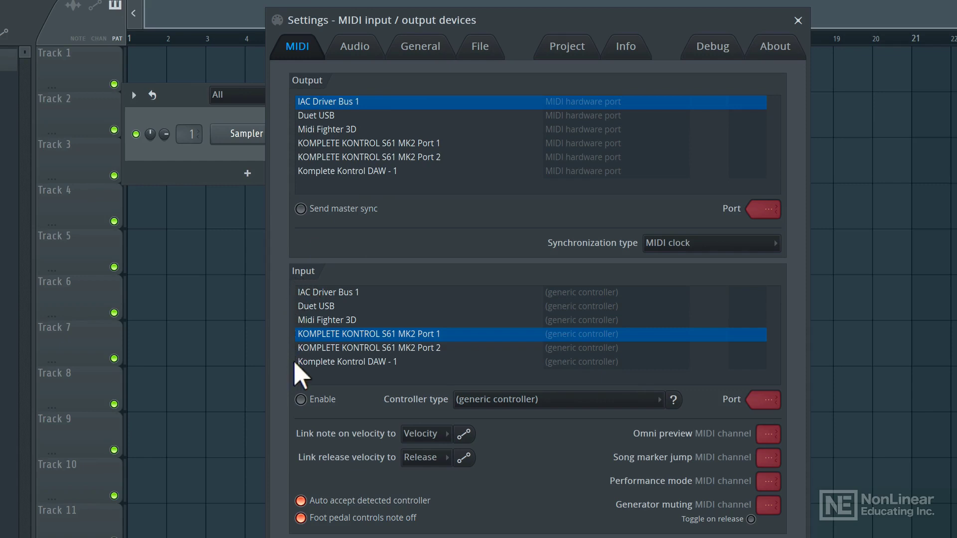
click(330, 337)
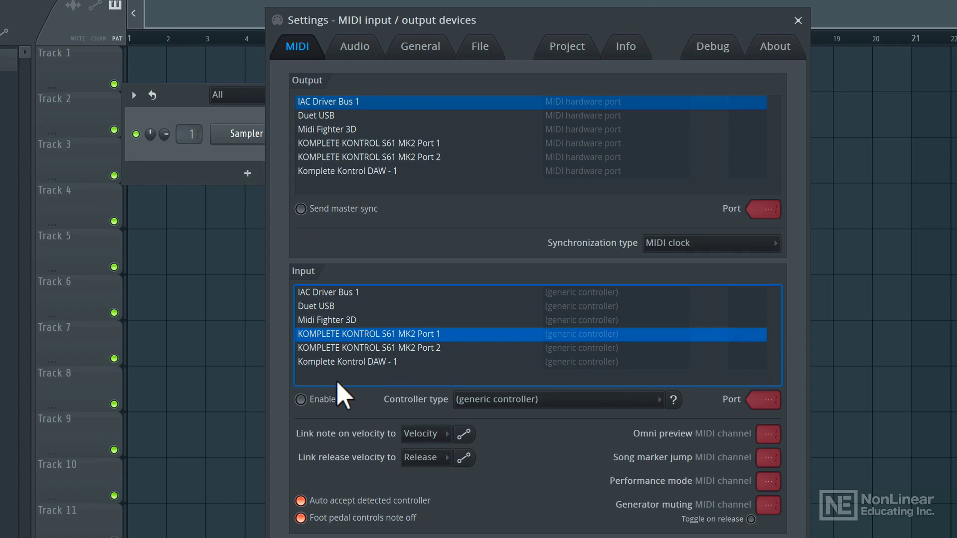
click(301, 399)
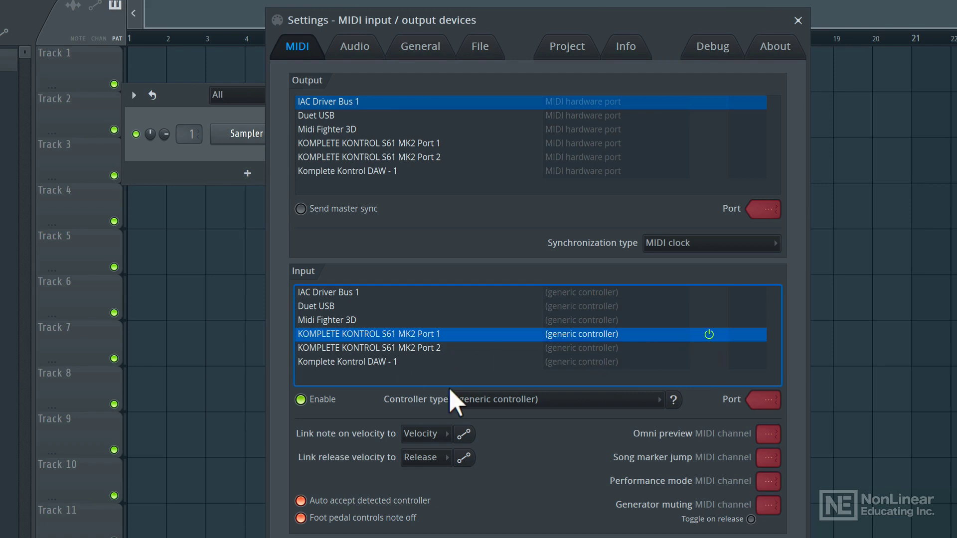
click(526, 403)
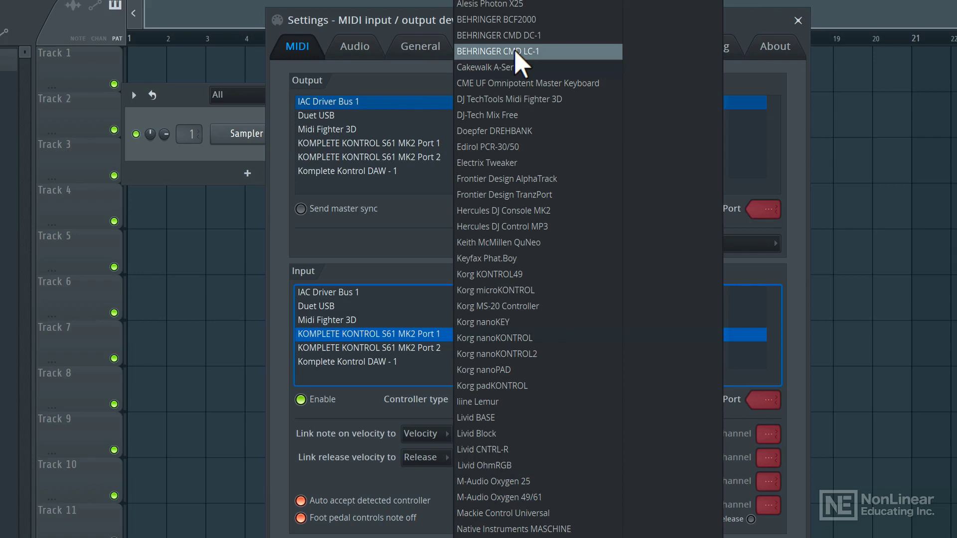
key(Escape)
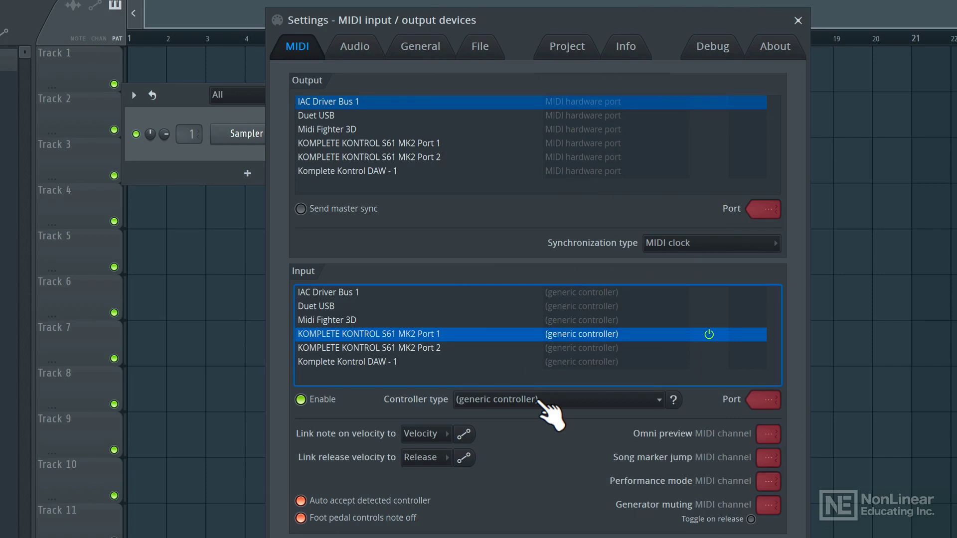
Step: Enable the Midi Fighter 3D MIDI input, leaving its controller type generic
click(343, 320)
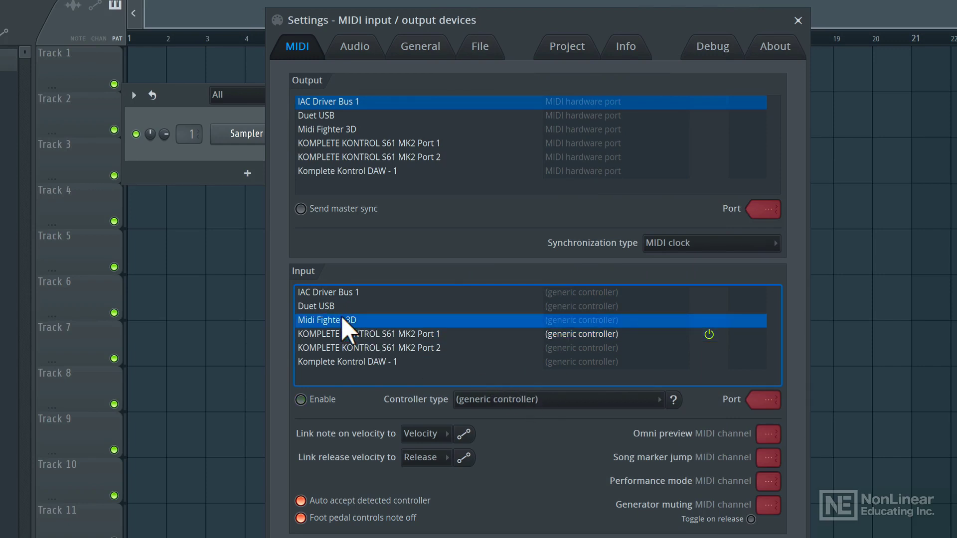
click(301, 400)
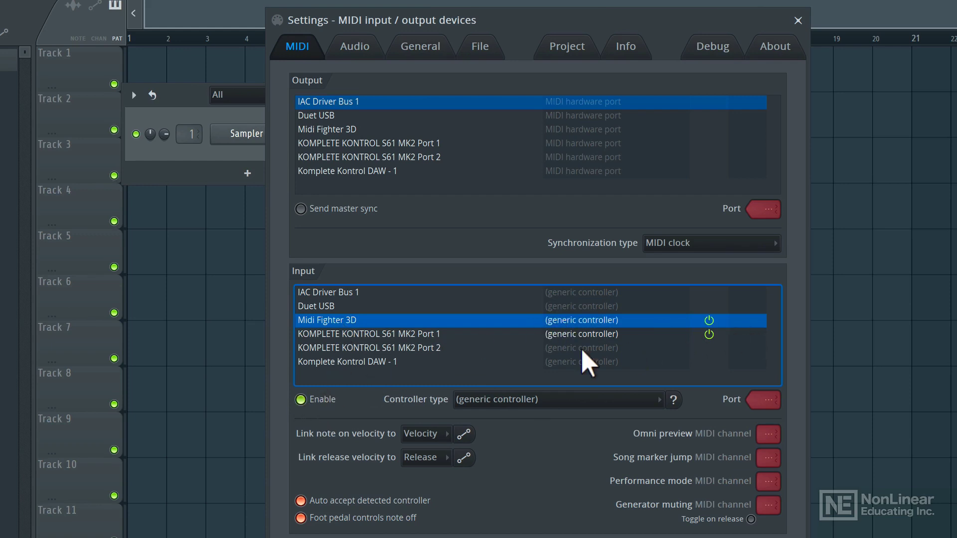
click(522, 400)
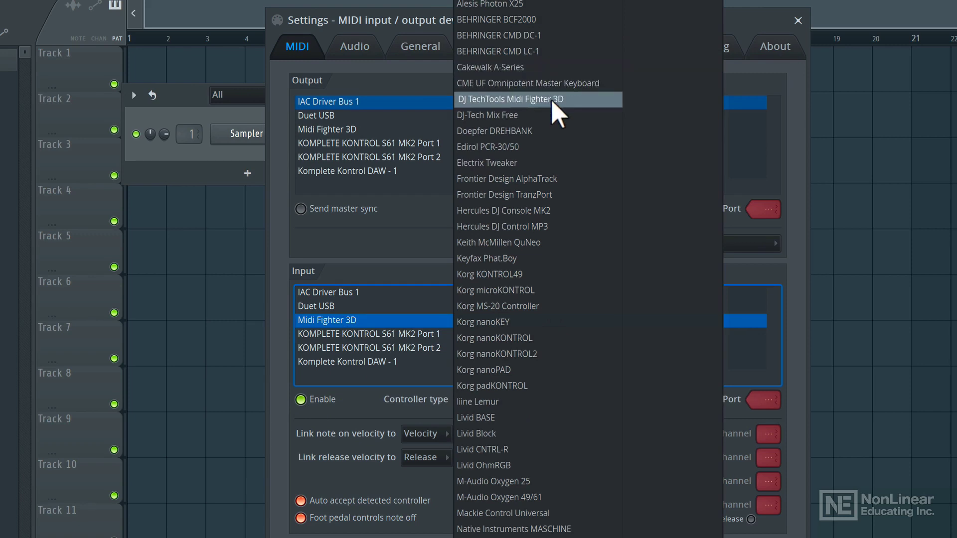
click(491, 10)
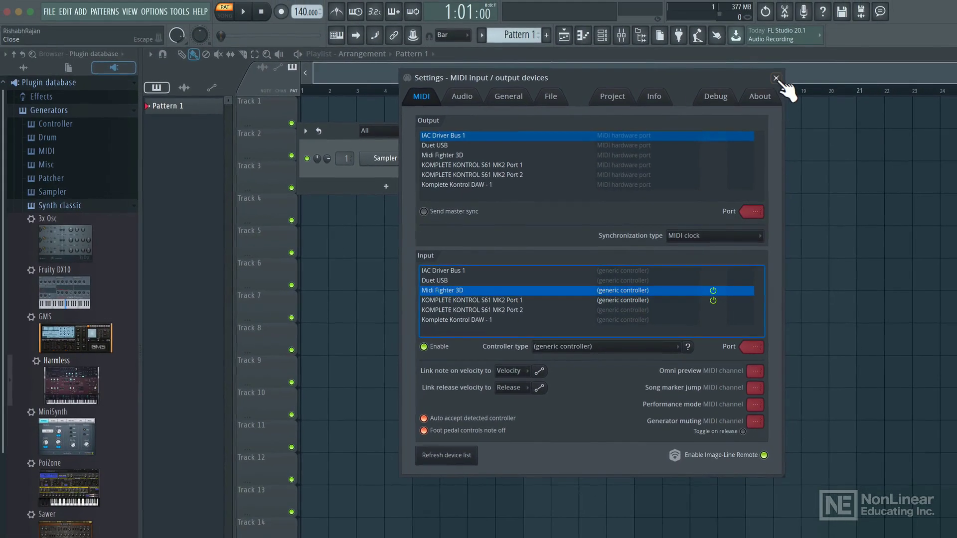
Step: Close the Settings window to return to the channel rack and playlist
click(776, 78)
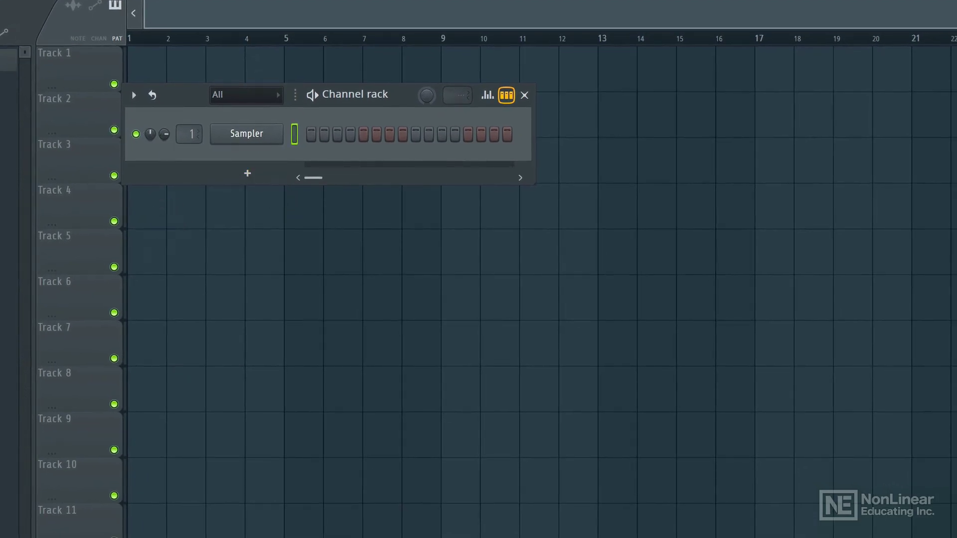
Step: Replace the Sampler channel with Harmless, set unison order to 6, and adjust LFO speed and filter cutoff
drag(30, 399, 258, 133)
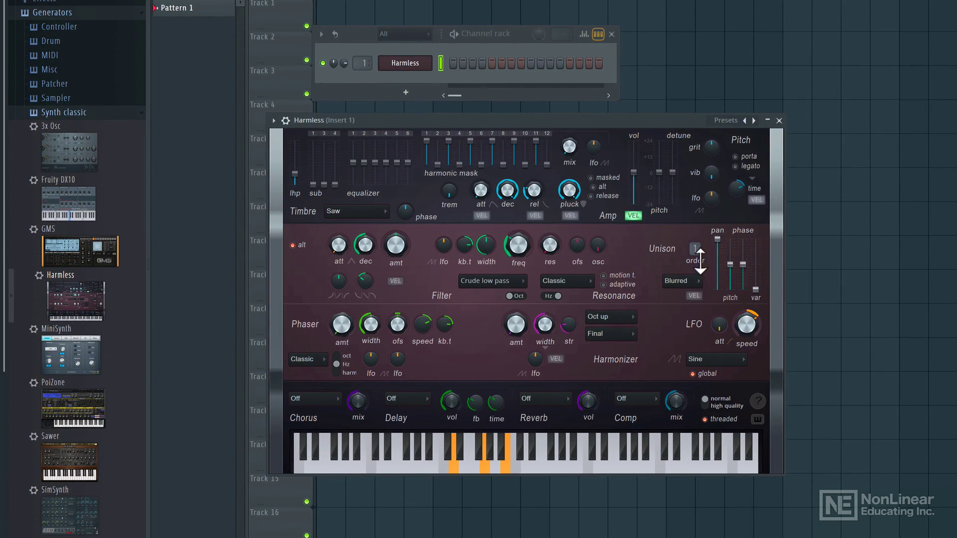
drag(699, 254, 695, 211)
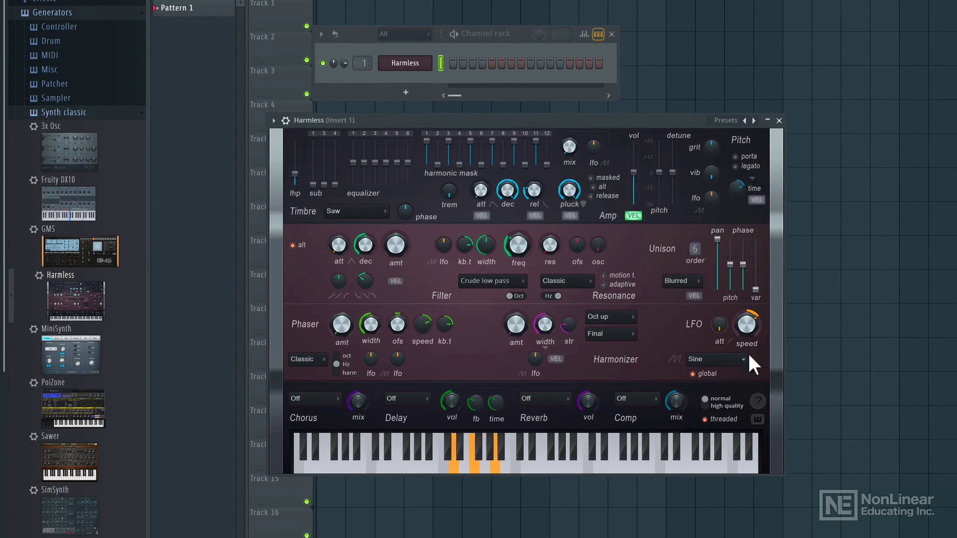
drag(743, 326, 743, 335)
drag(513, 244, 513, 252)
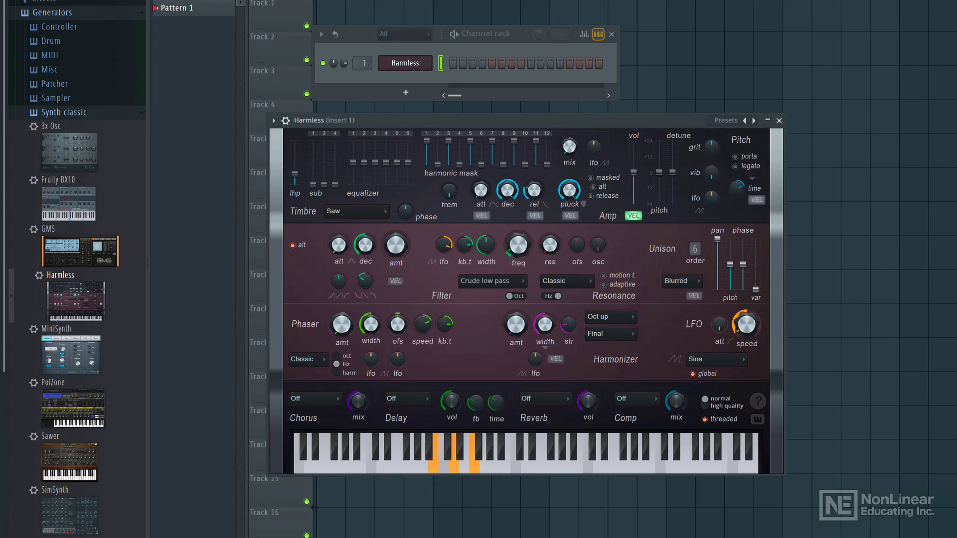
Step: Set Harmless chorus to Classic, filter to Classic low pass, and reverb to Classic
click(315, 398)
click(319, 428)
click(516, 280)
click(505, 294)
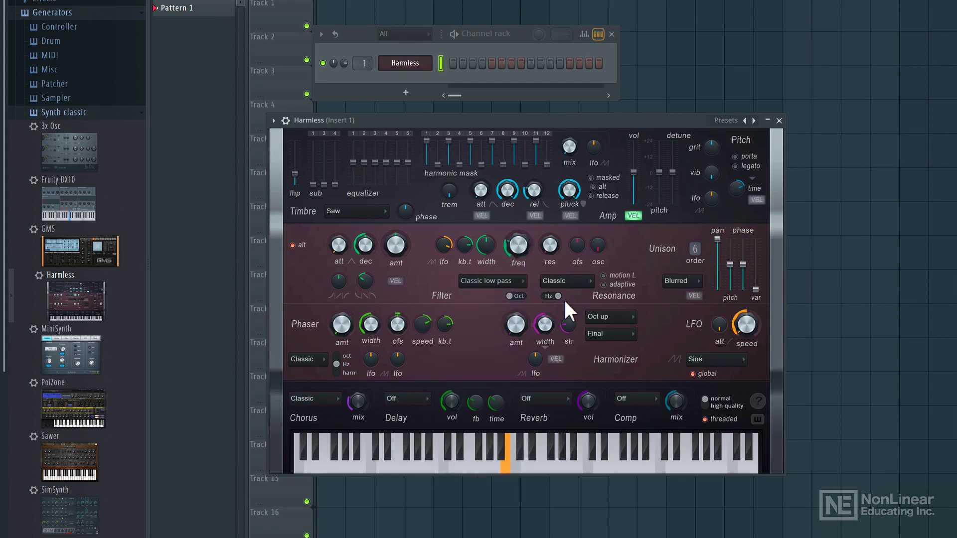
click(531, 399)
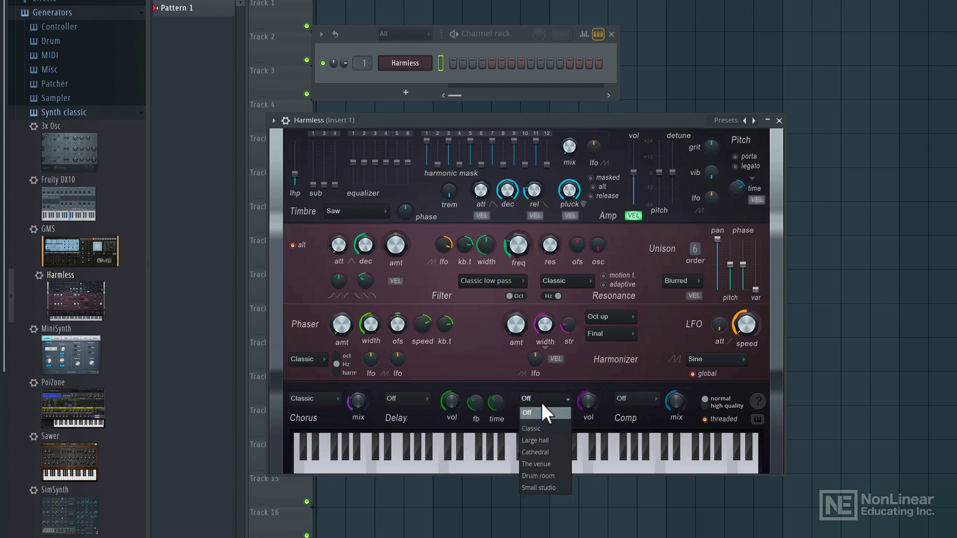
click(545, 429)
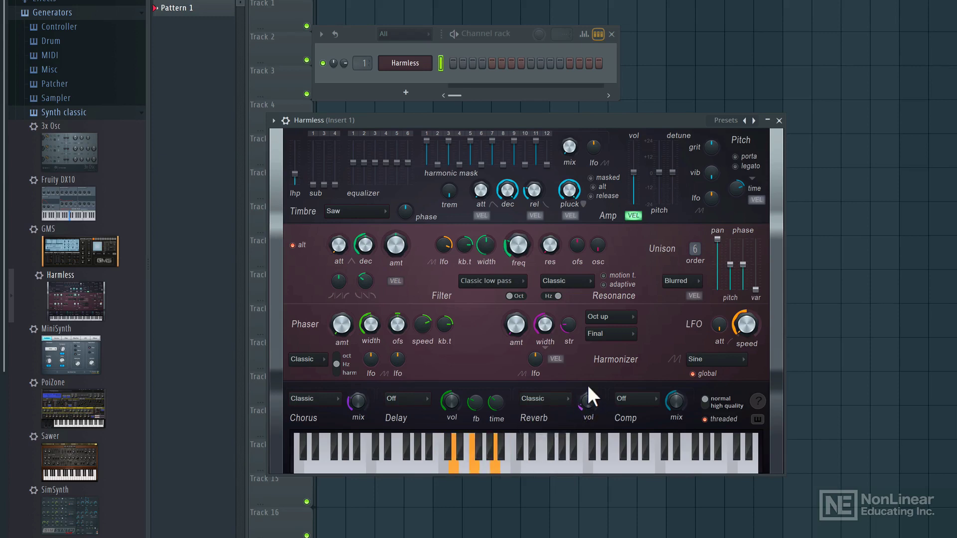
Step: Add an FPC drum channel below Harmless, routed to mixer track 2
click(779, 121)
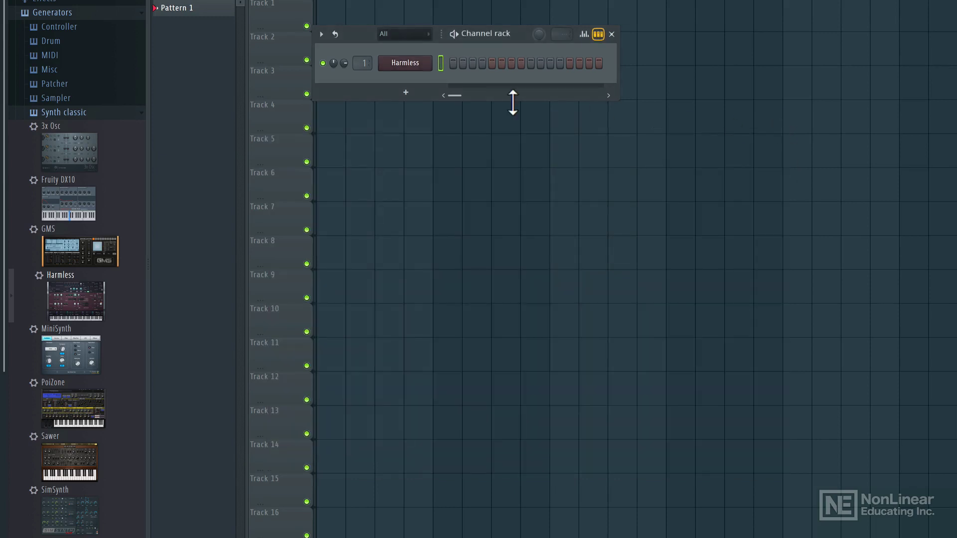
drag(393, 80, 400, 113)
drag(365, 81, 368, 89)
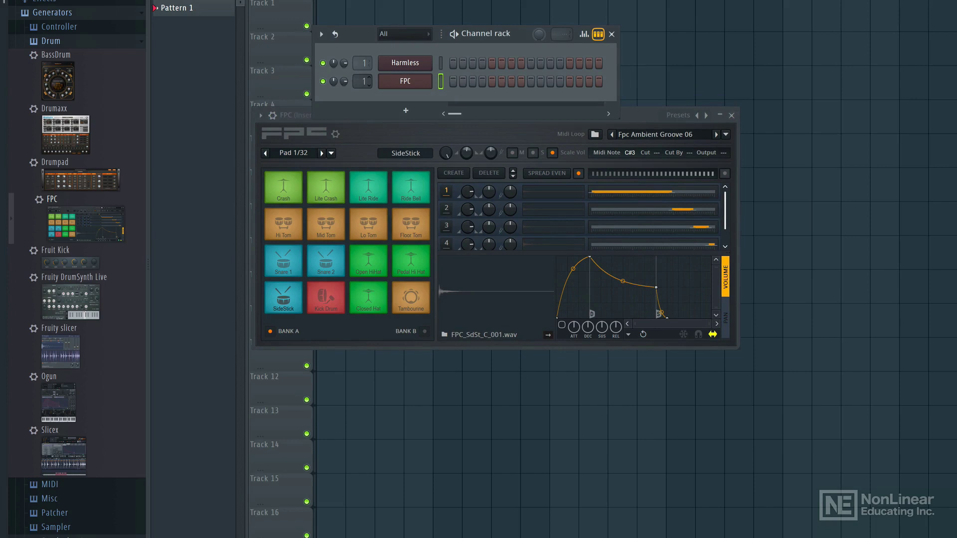
click(383, 114)
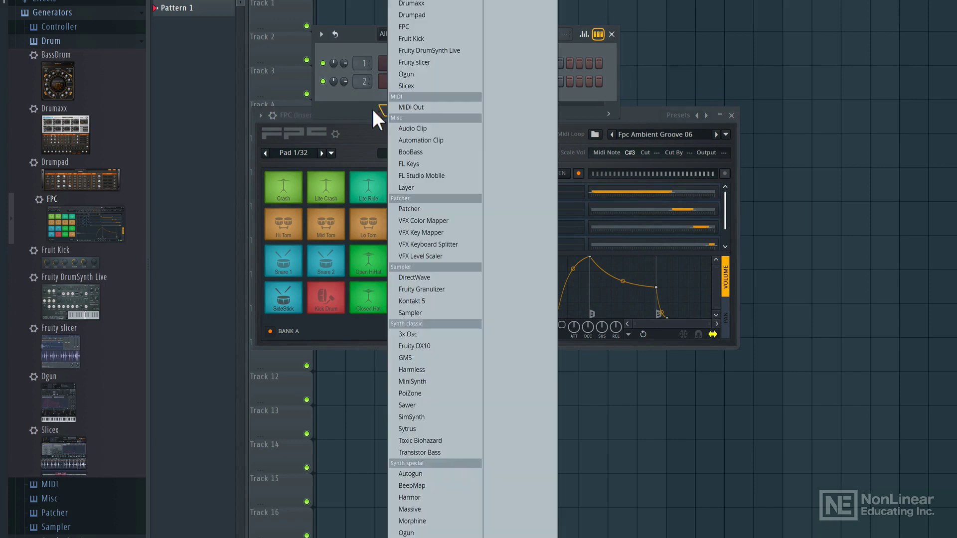
click(352, 105)
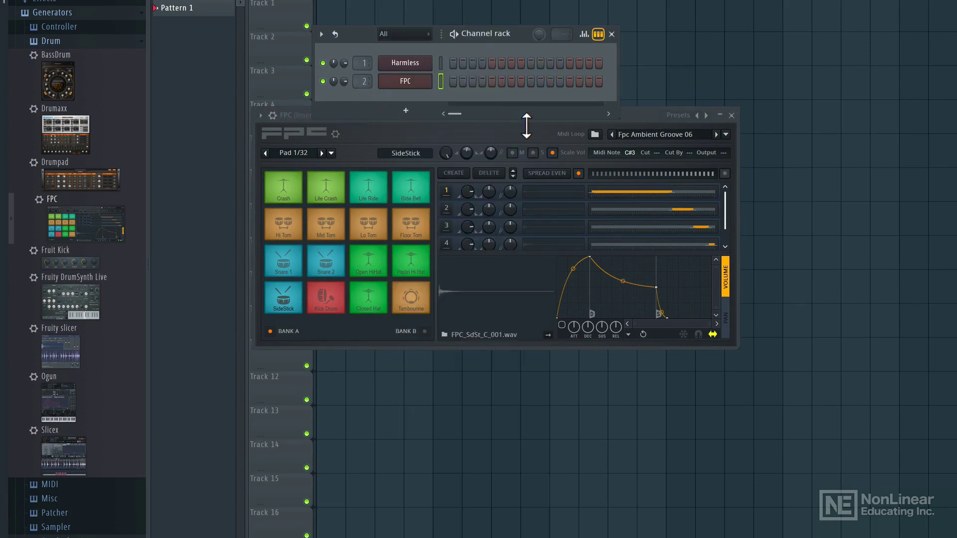
Step: Load the 808 kit preset into FPC, then select the Harmless channel for playing
click(630, 116)
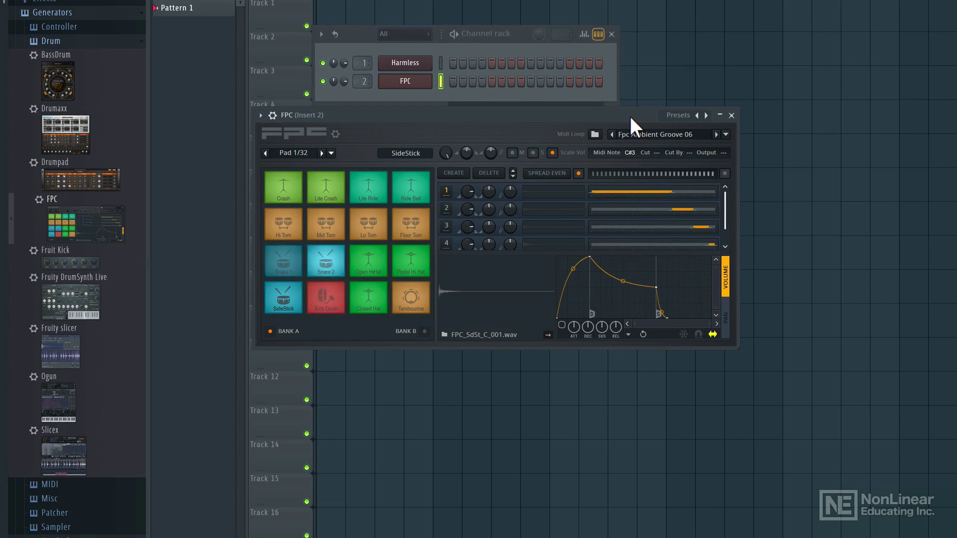
click(679, 118)
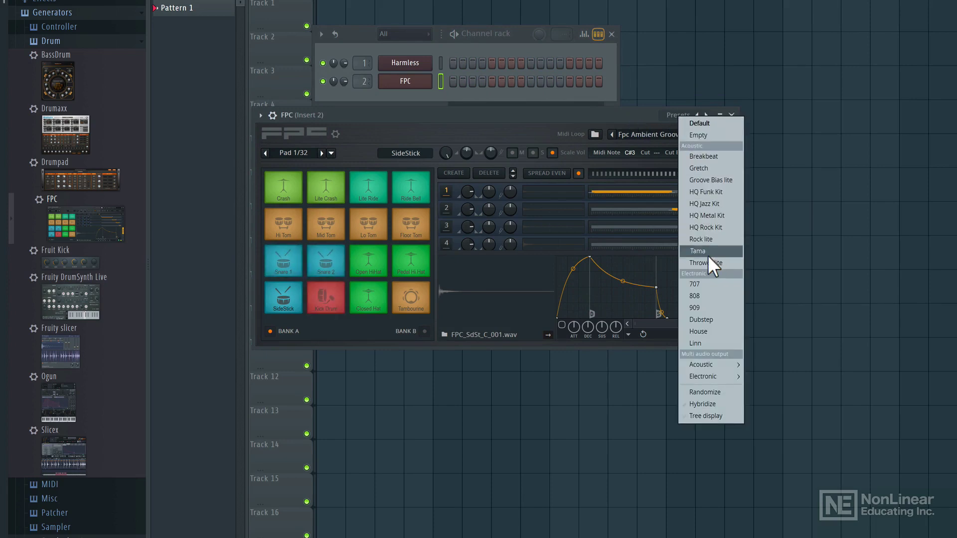
click(709, 295)
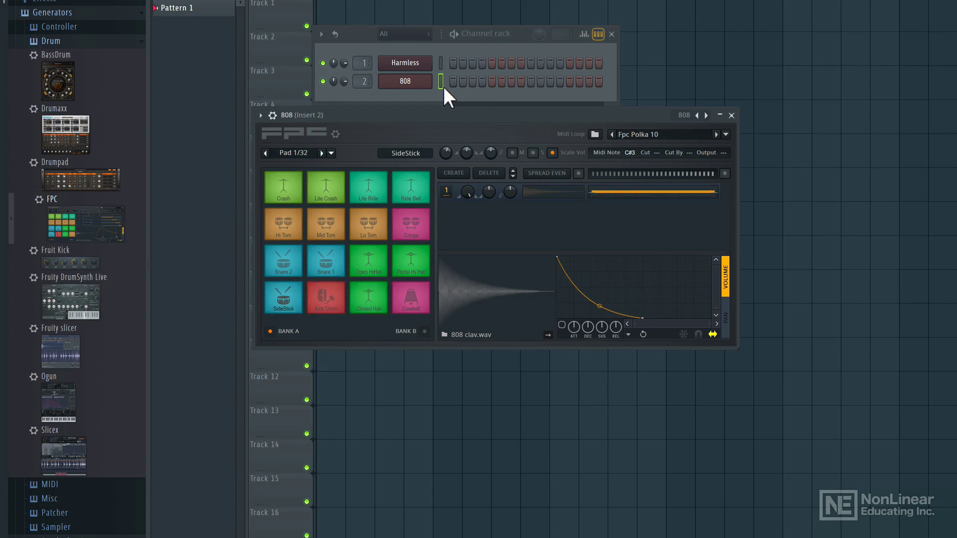
click(441, 62)
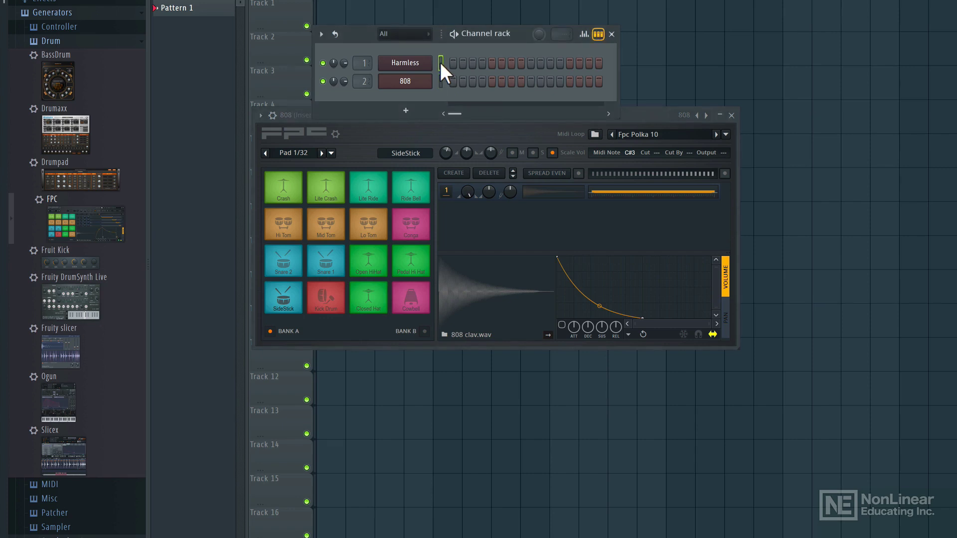